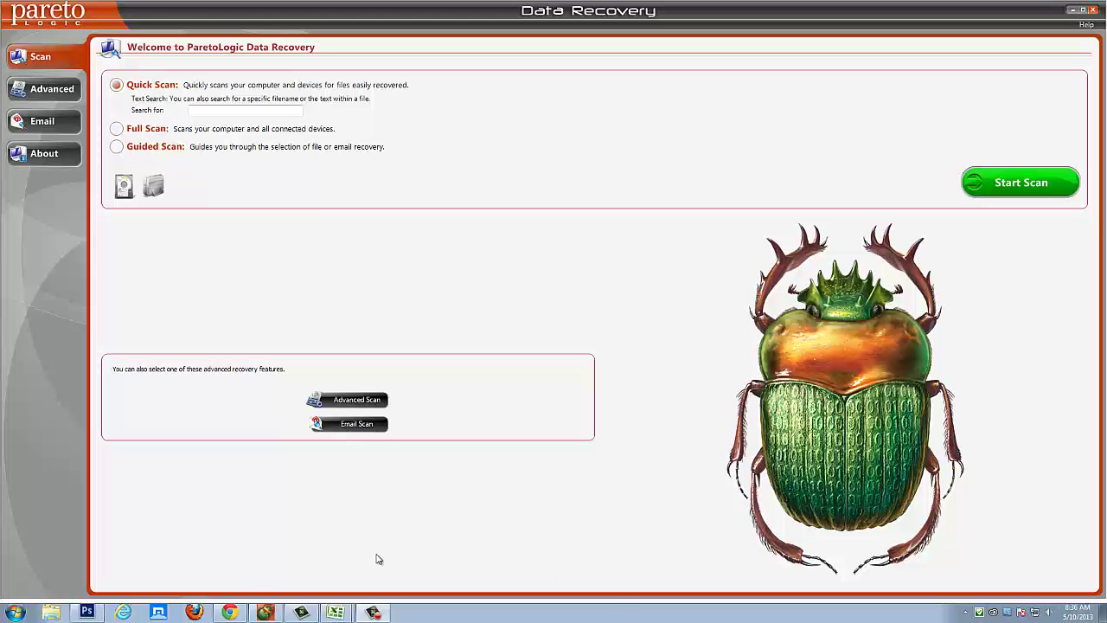
- Switch to Chrome to view the program's download page on revivemyfiles.com, and return to ParetoLogic Data Recovery
click(229, 612)
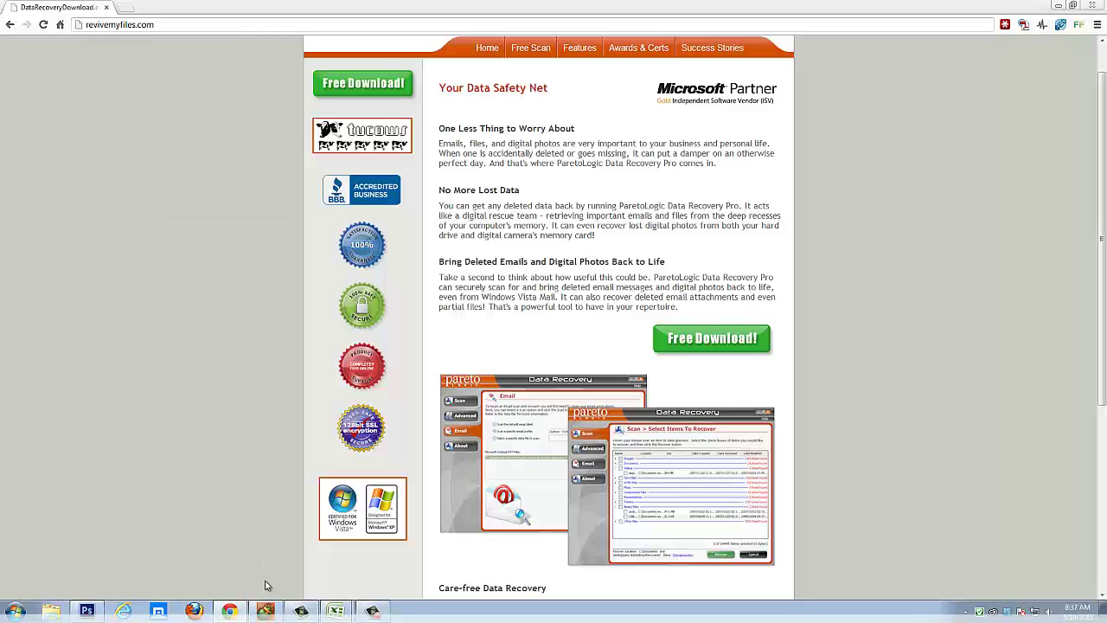
click(266, 612)
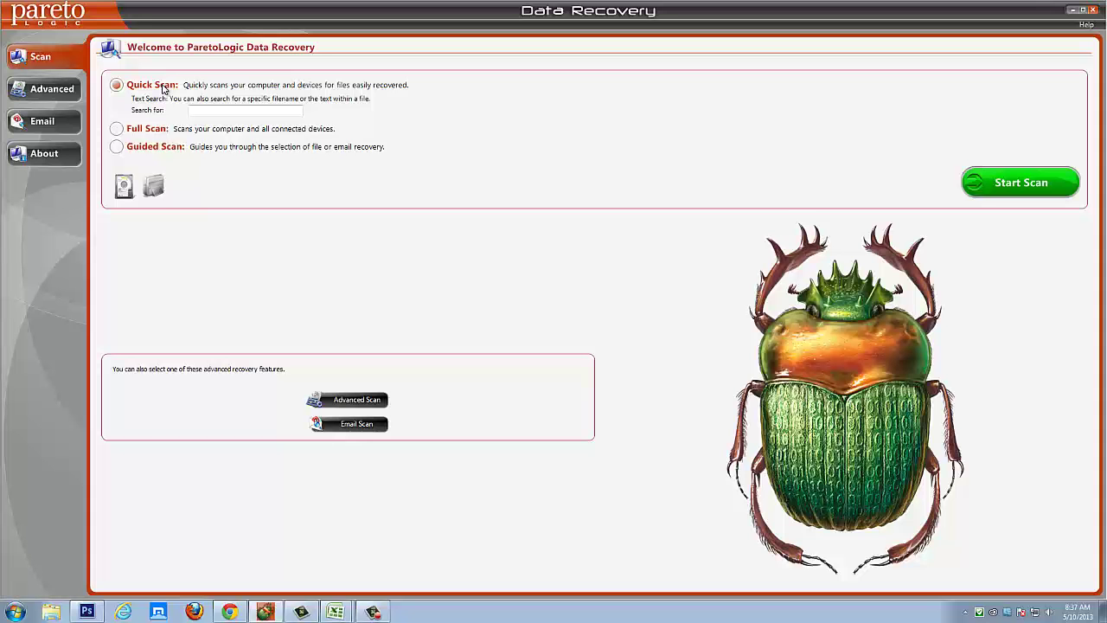
- Review the Quick Scan search field and the Full Scan option, and select Guided Scan as the scan type
click(201, 109)
click(118, 131)
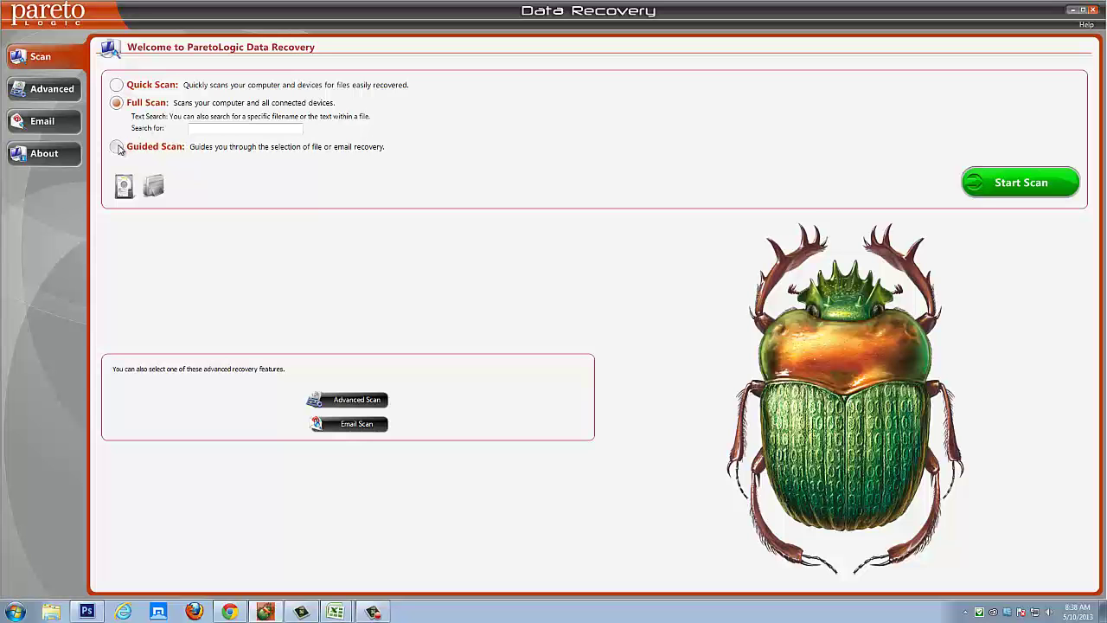
click(118, 147)
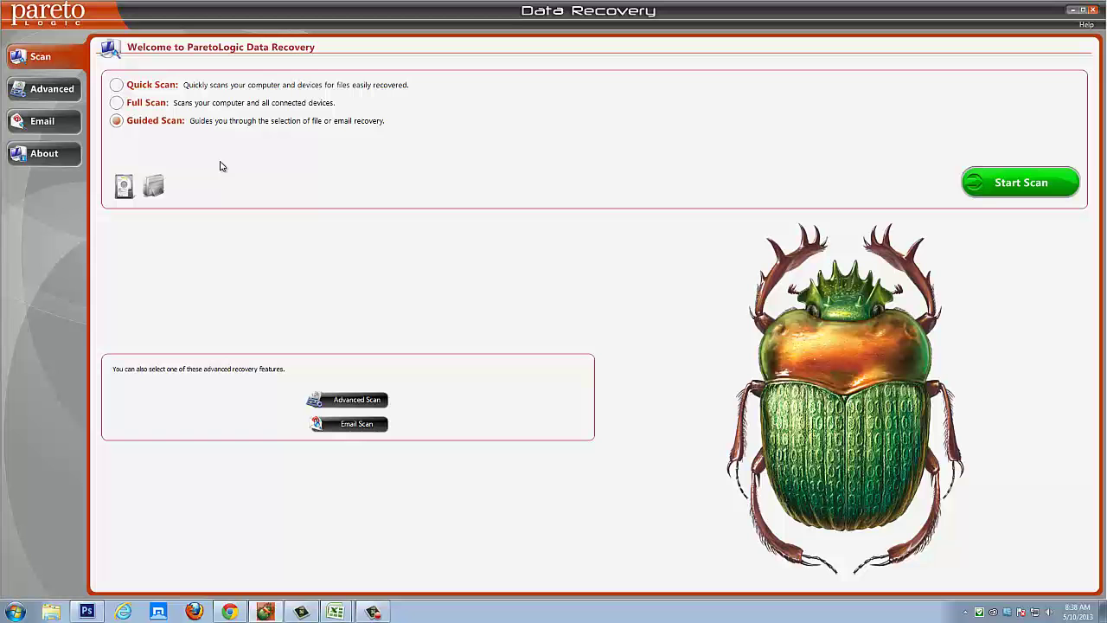
- In the advanced scan settings, widen the volume name column and leave only My Book (K:) selected among the mounted volumes
click(52, 90)
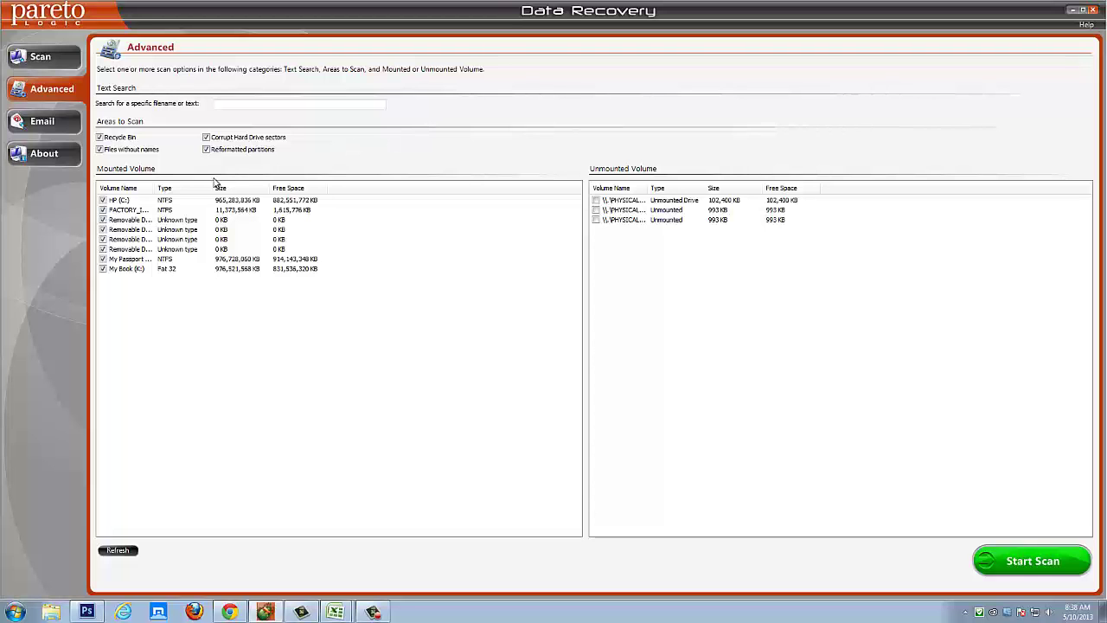
drag(158, 186, 201, 185)
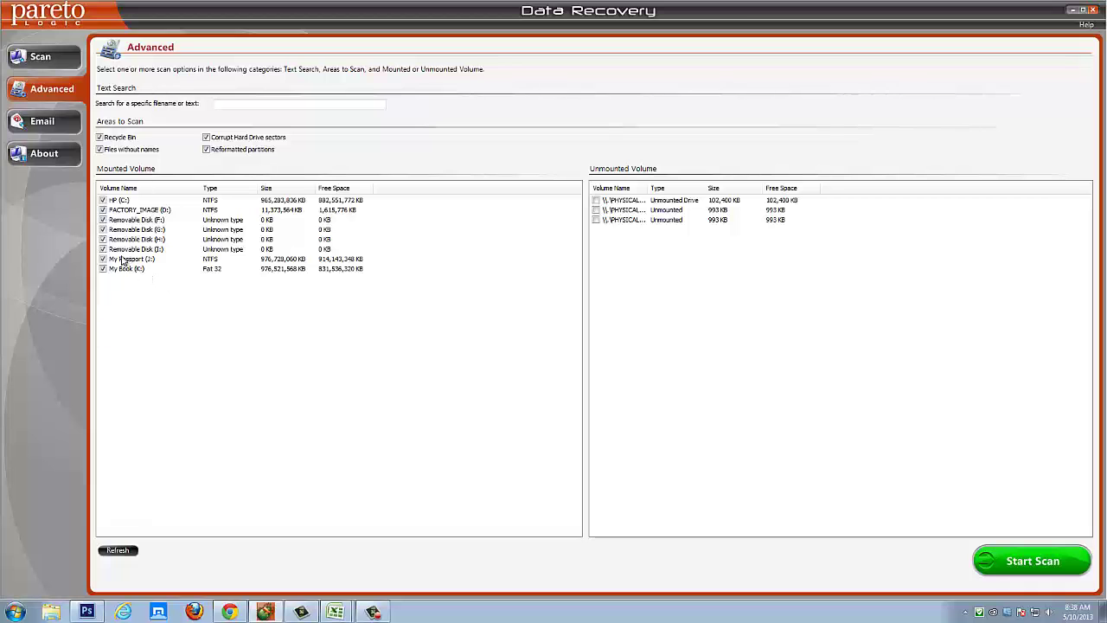
click(103, 200)
click(103, 209)
click(103, 219)
click(103, 229)
click(103, 239)
click(103, 249)
click(103, 258)
- Open the email scan settings and choose to scan a specific email profile
click(52, 123)
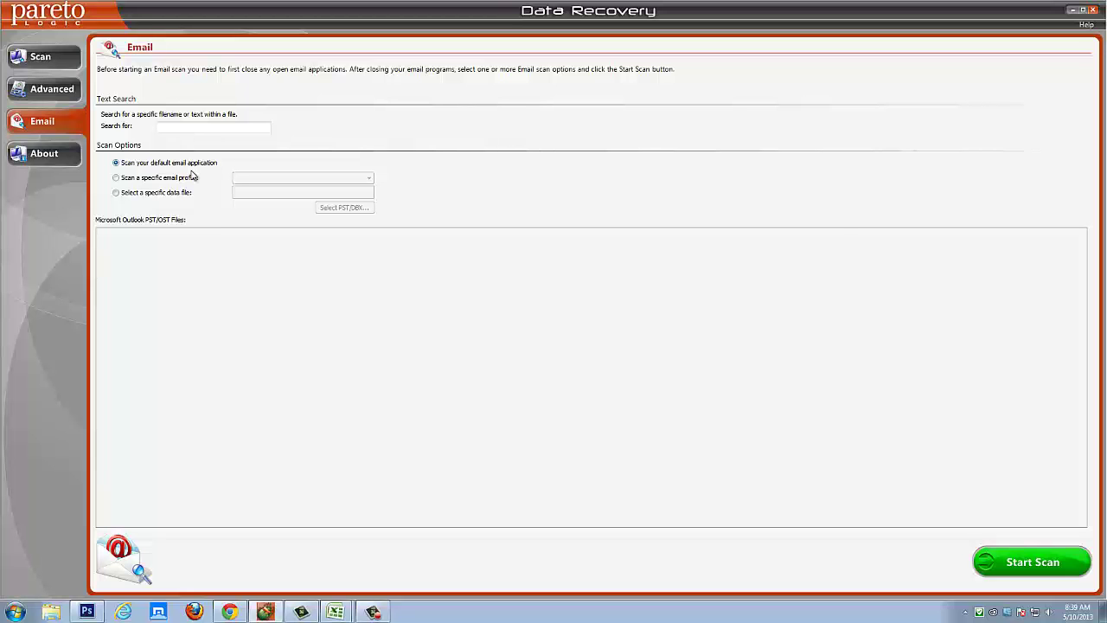
click(116, 179)
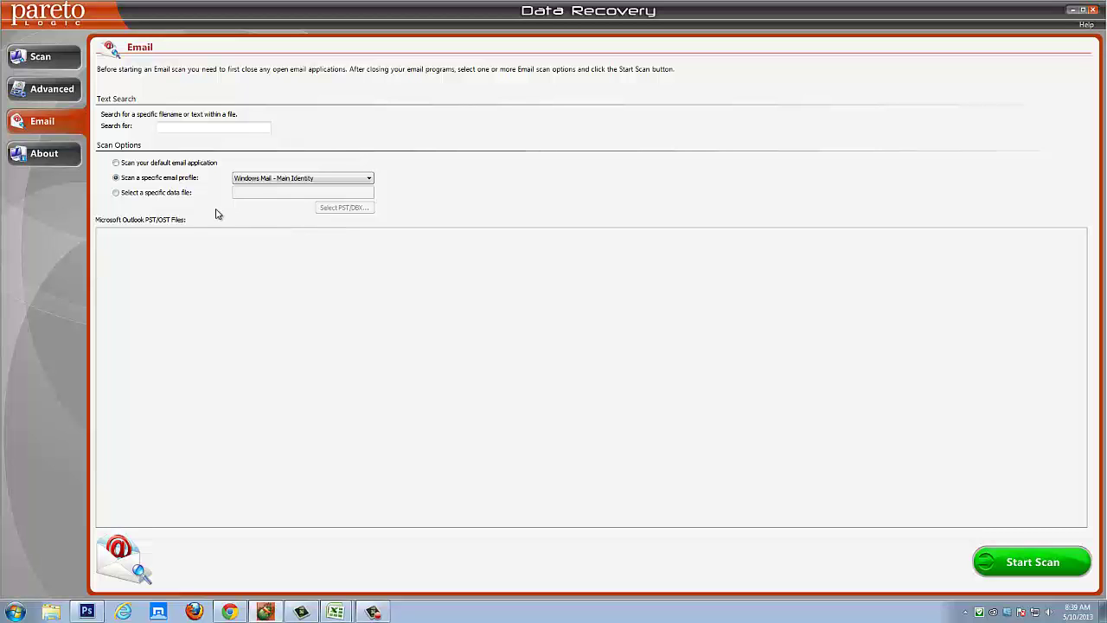
- Open the guided scan and examine its hard drive recovery options for a reformatted drive and an existing partition, including the selectable drives
click(49, 63)
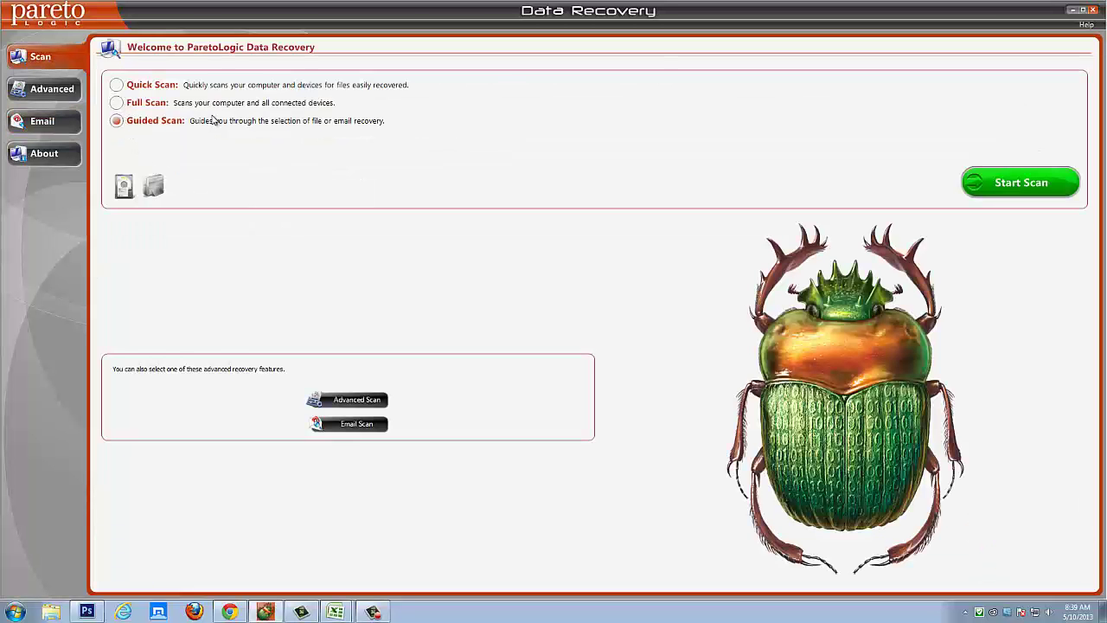
click(1011, 184)
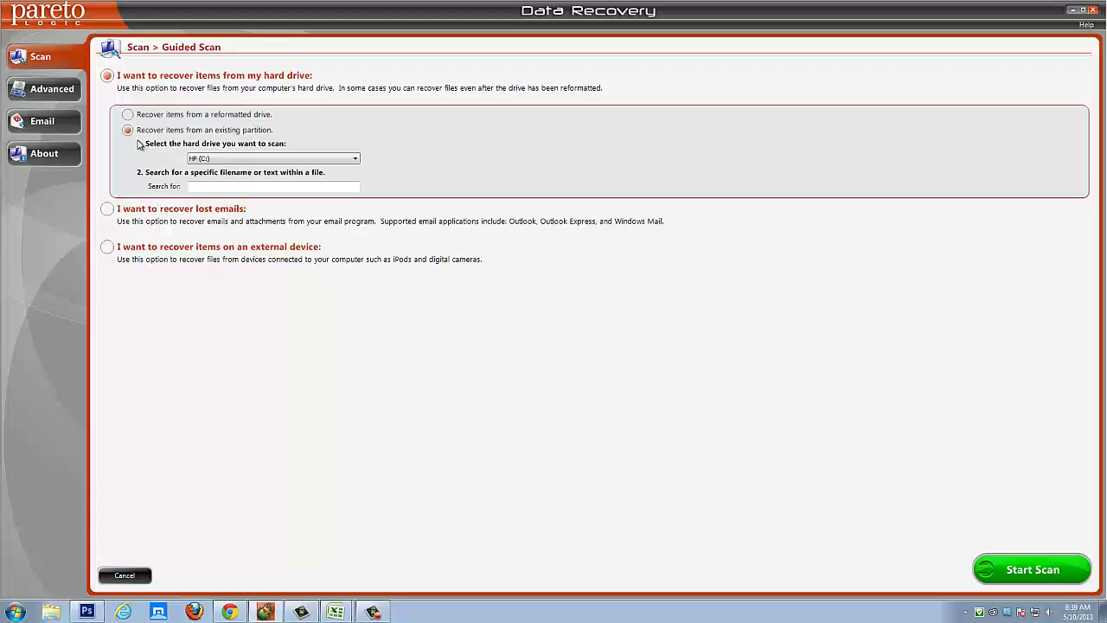
click(127, 114)
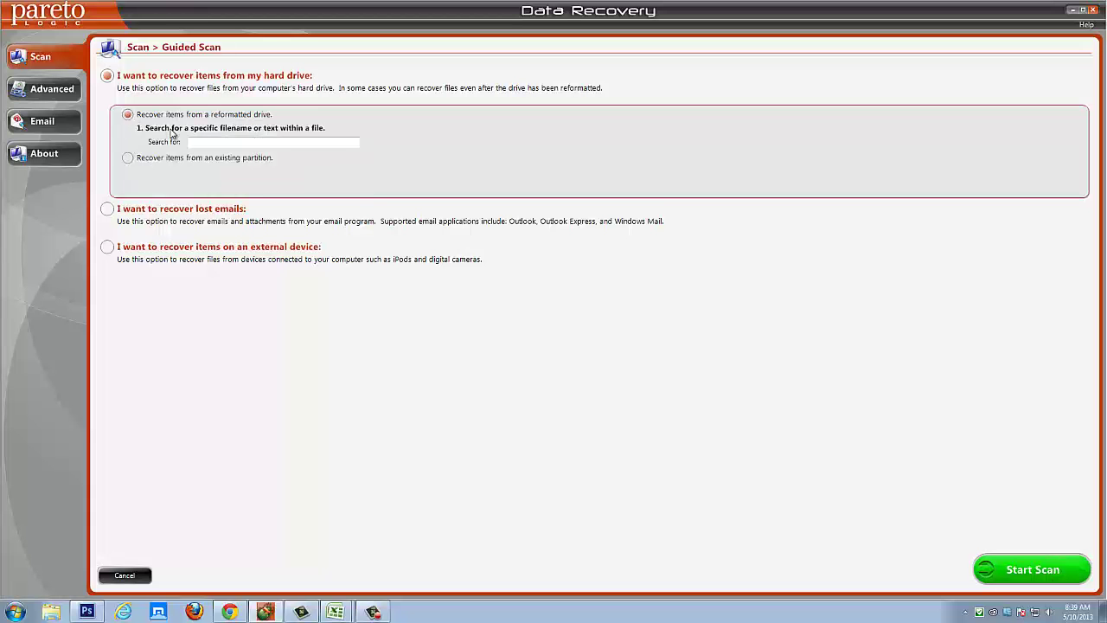
click(128, 157)
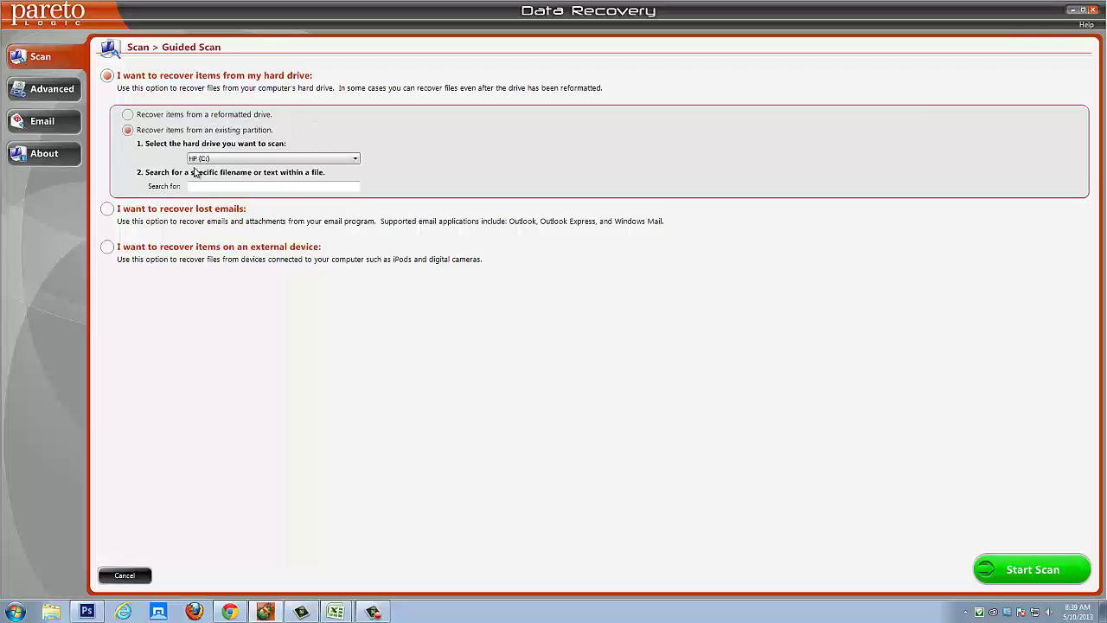
click(354, 164)
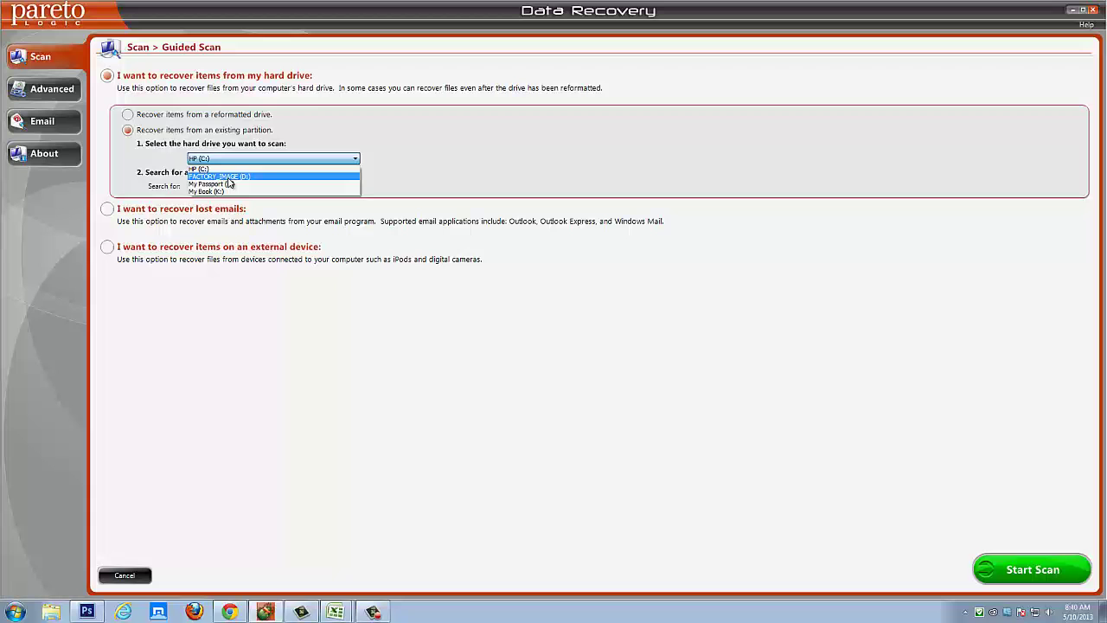
click(418, 185)
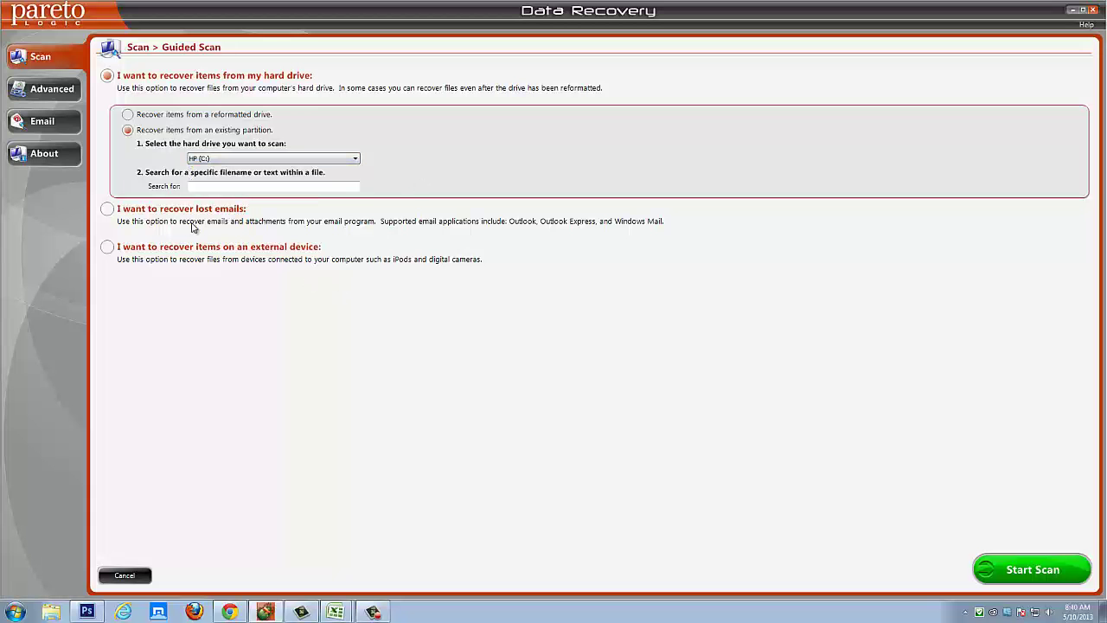
- Examine the guided scan's lost email option and its external device option, trying devices (G:), (F:) and (I:)
click(107, 210)
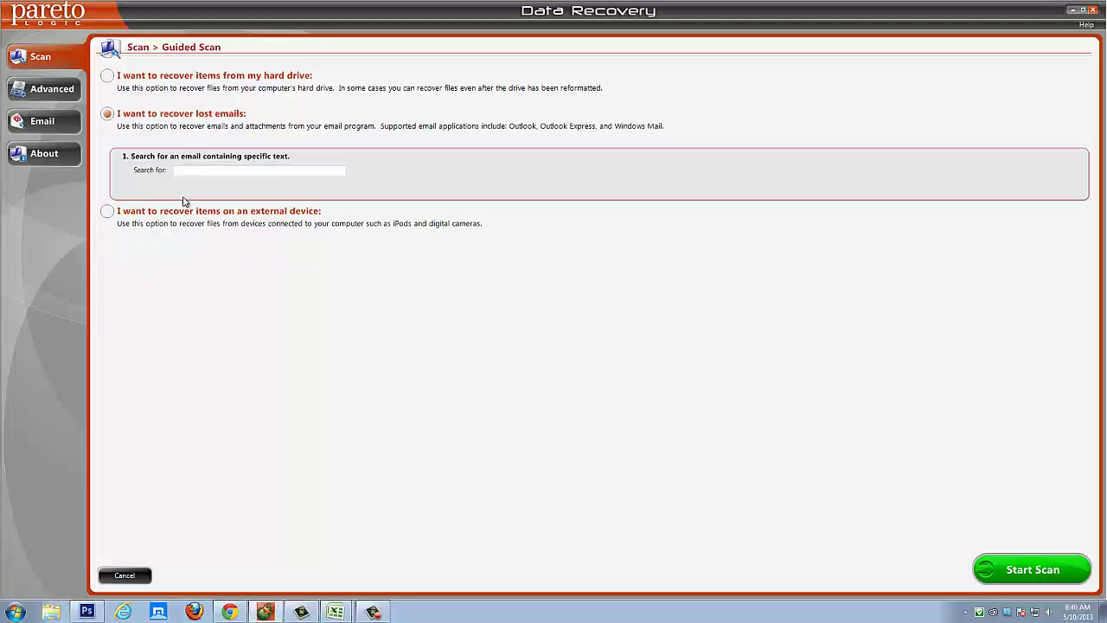
click(194, 171)
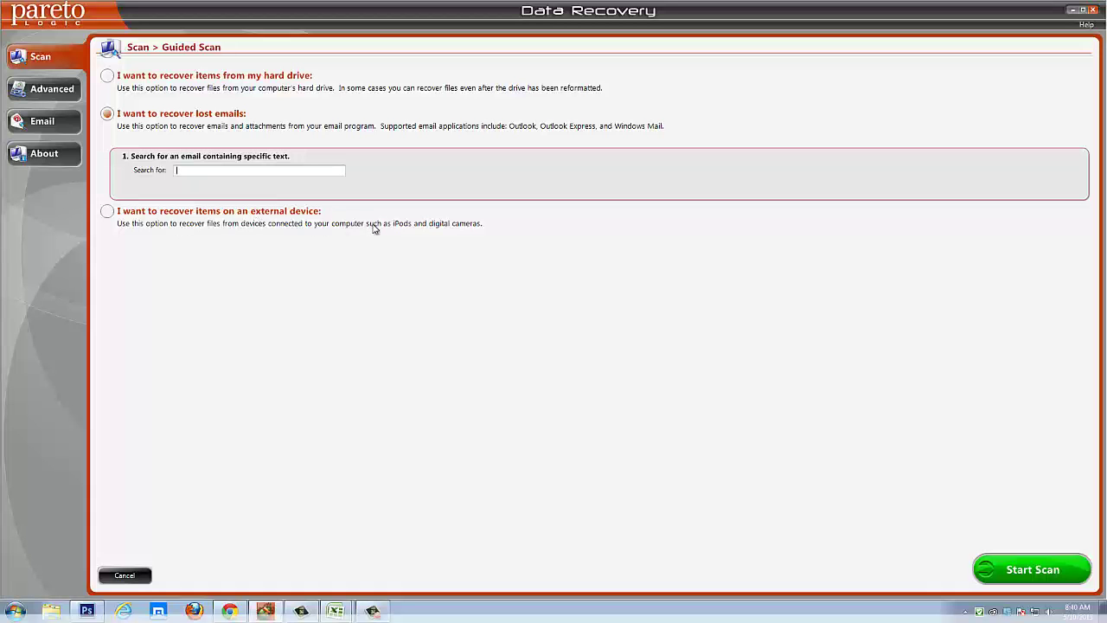
click(110, 214)
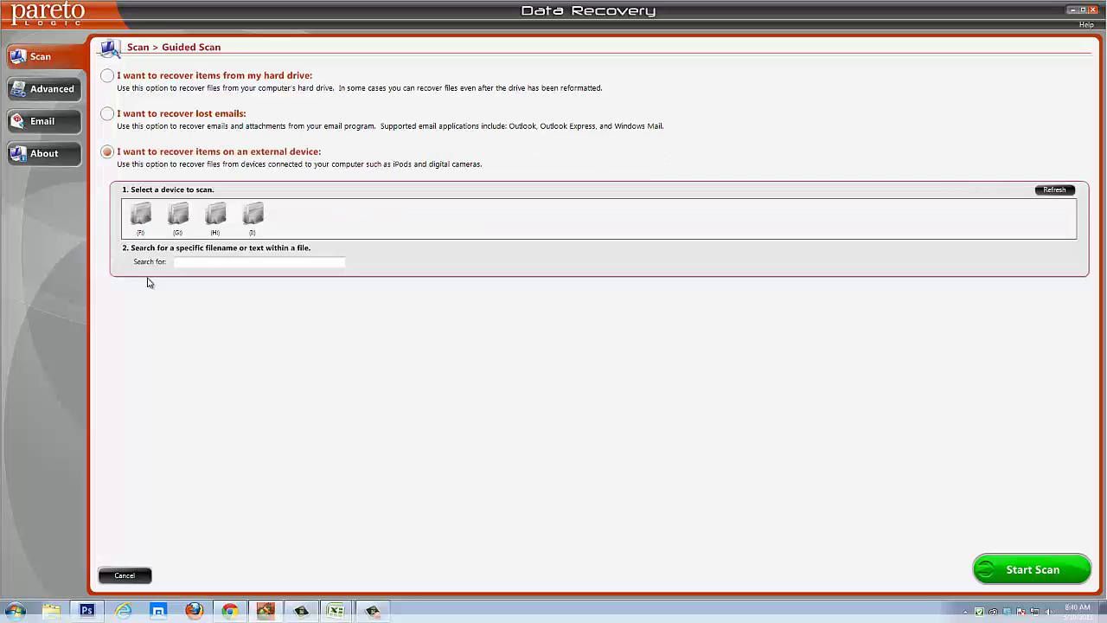
click(179, 227)
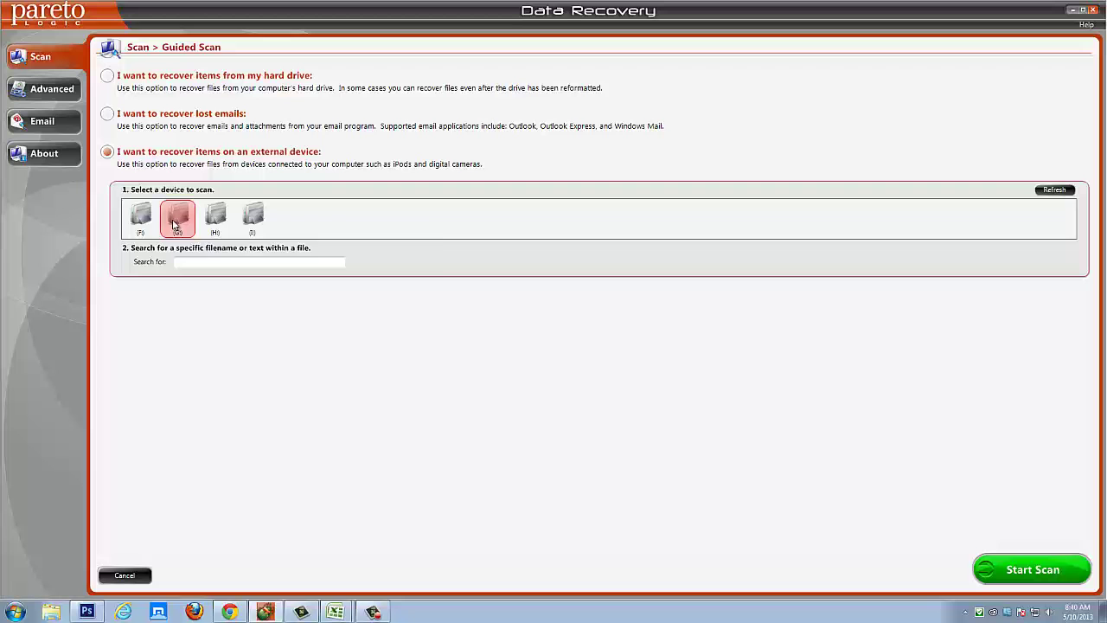
click(141, 227)
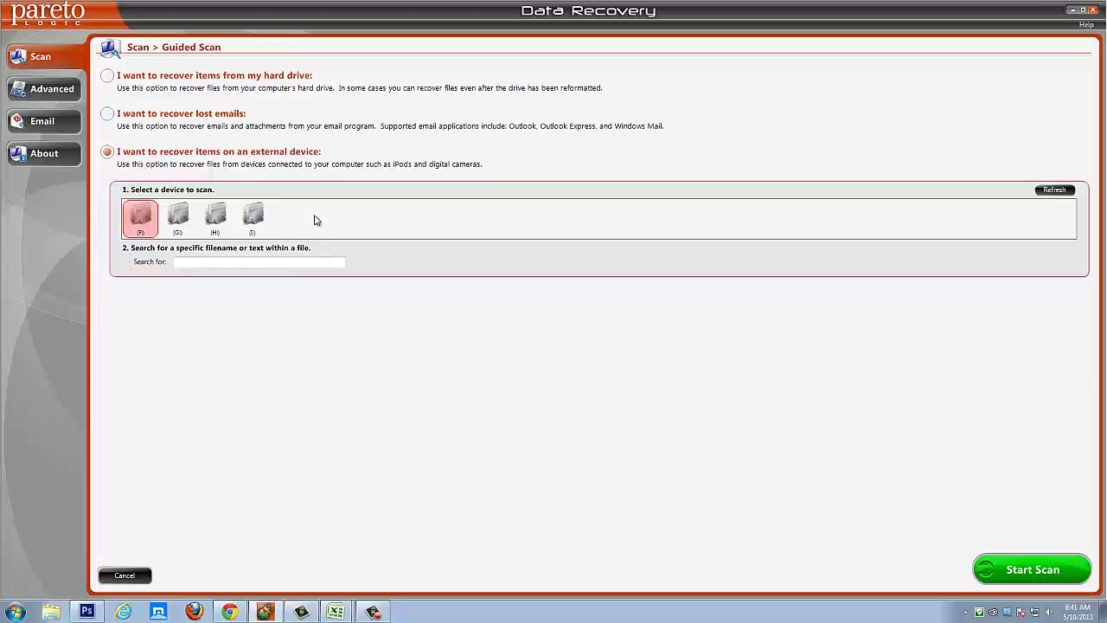
click(255, 218)
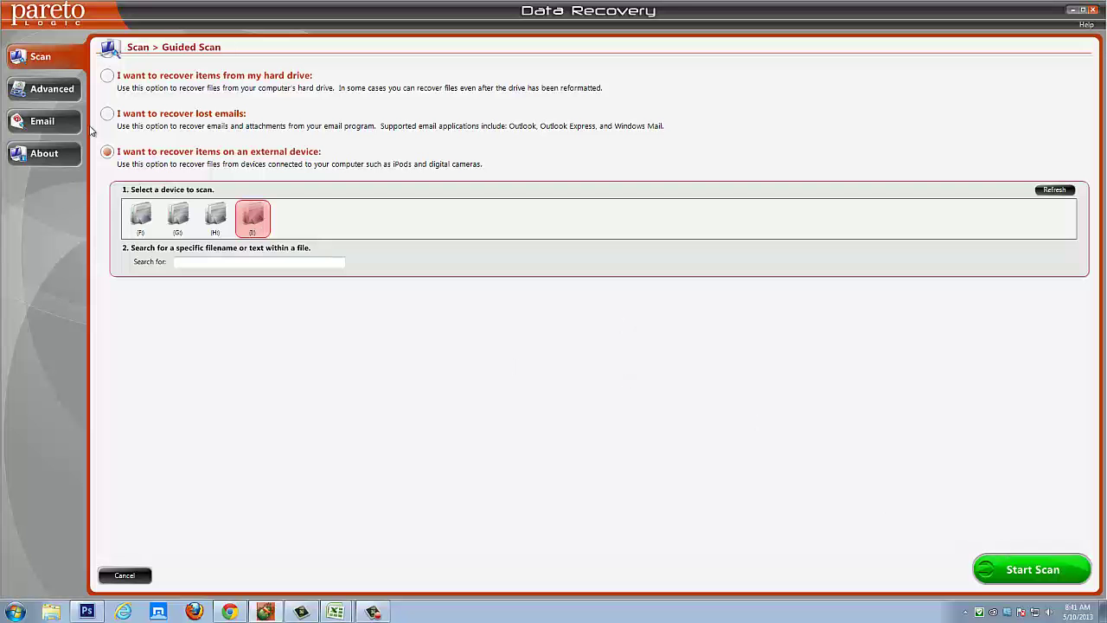
- Start an advanced scan of My Book (K:) and inspect the items found under Folders
click(47, 89)
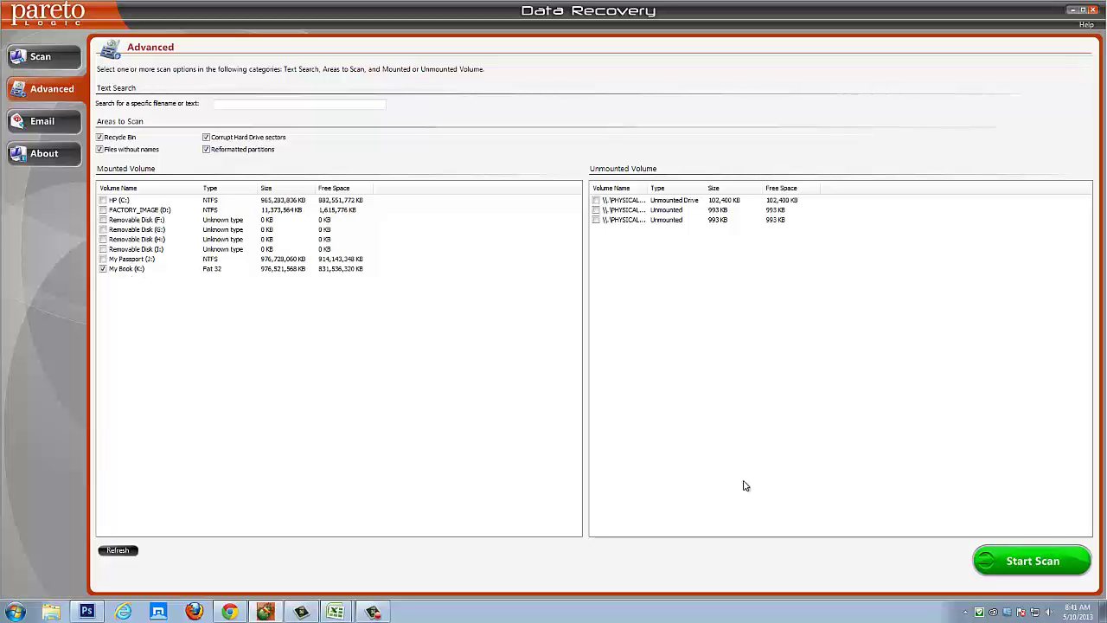
click(1036, 562)
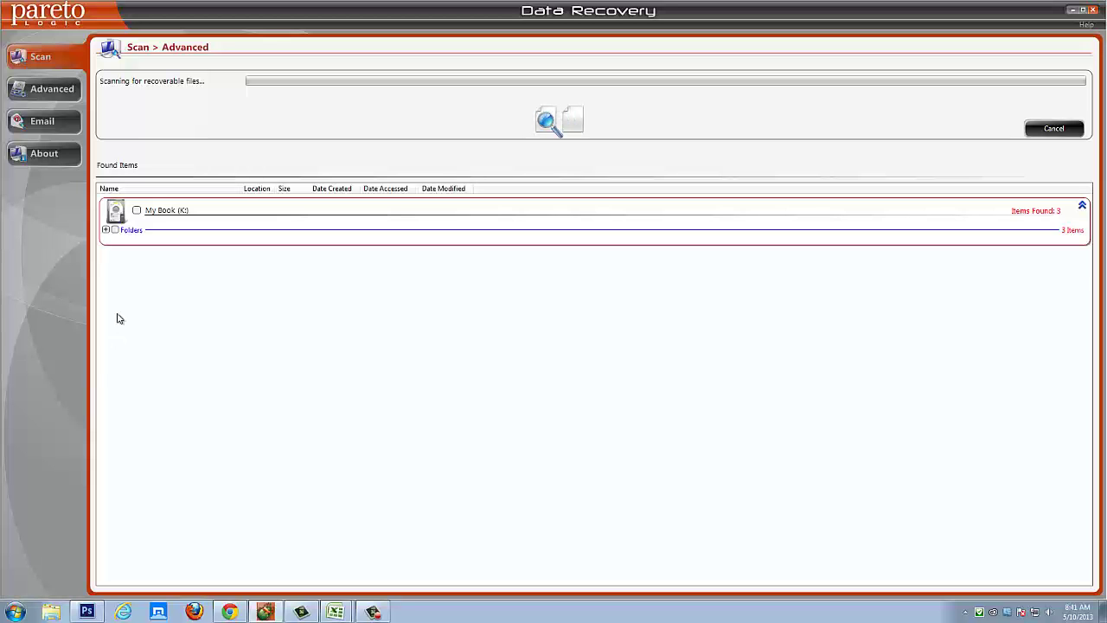
click(105, 230)
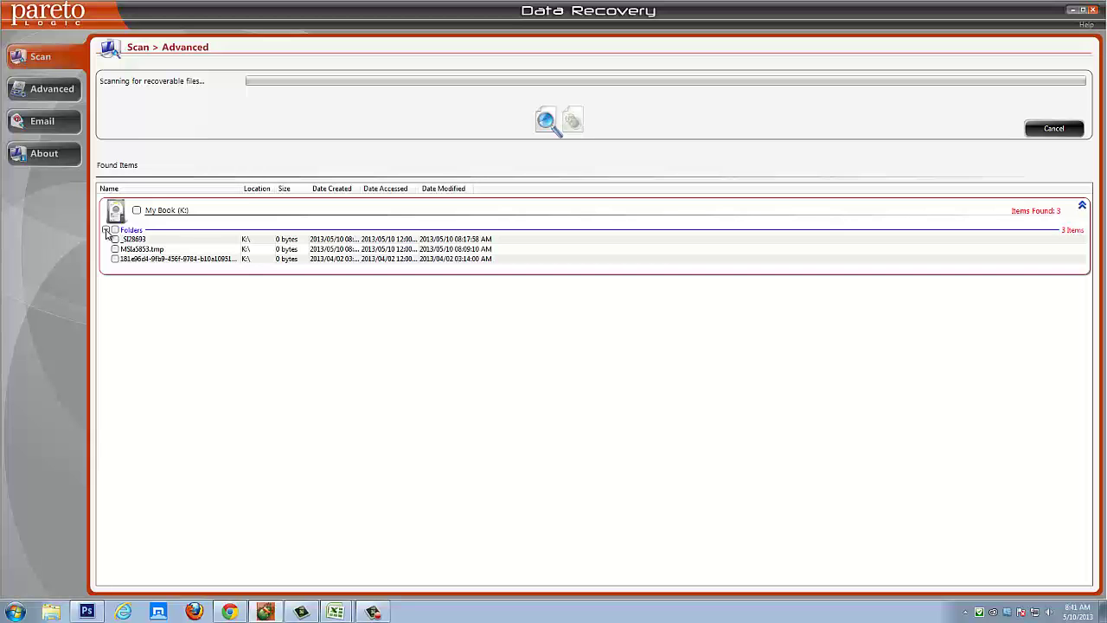
click(105, 231)
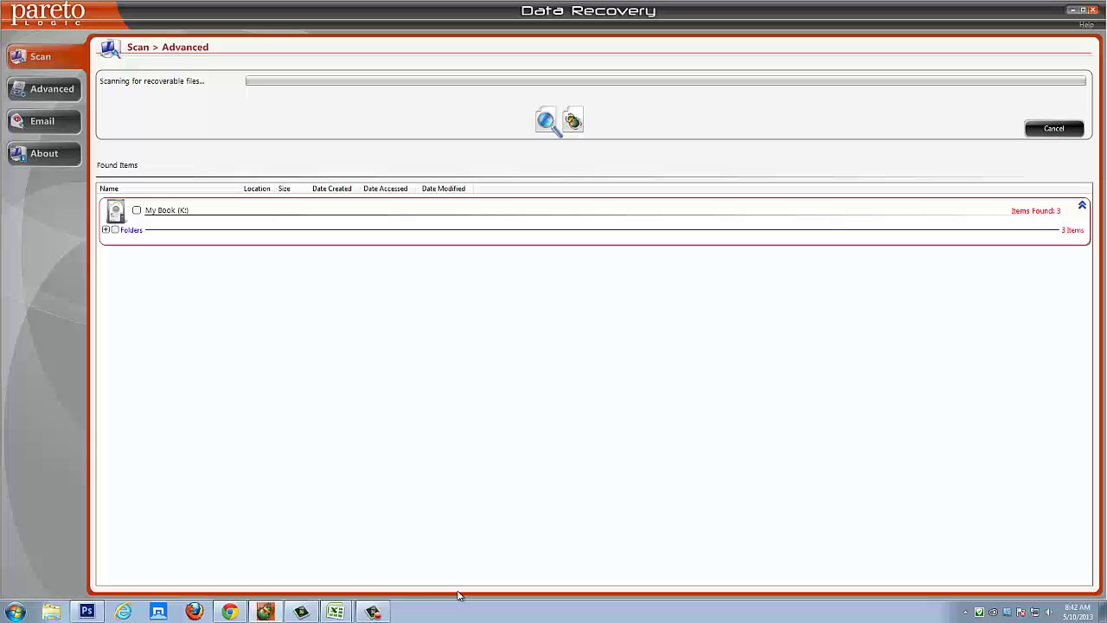
click(373, 612)
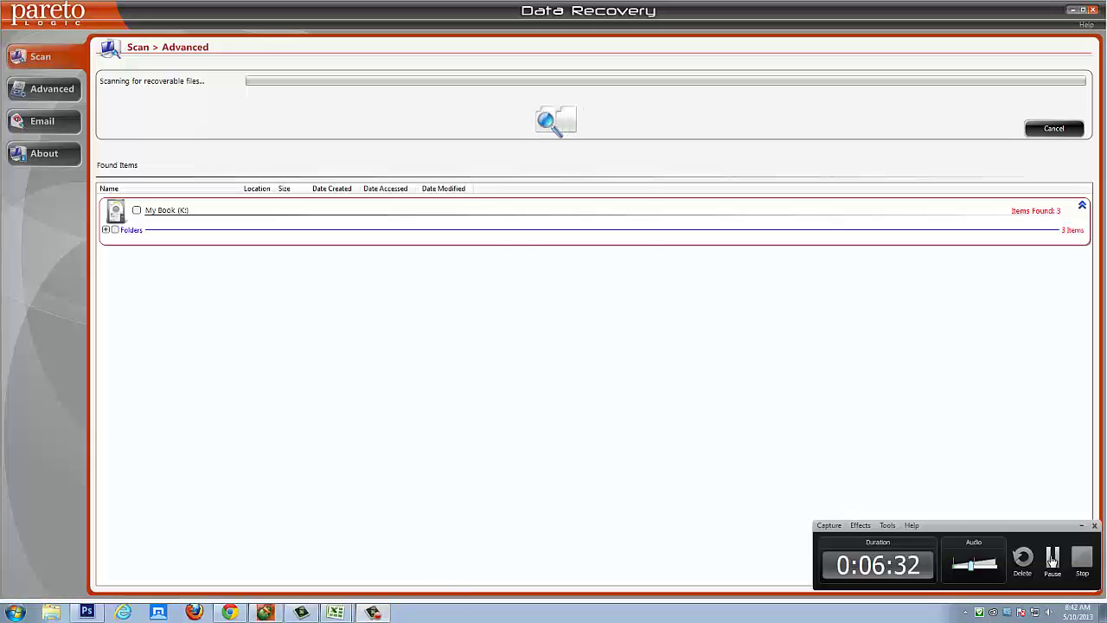
click(1053, 560)
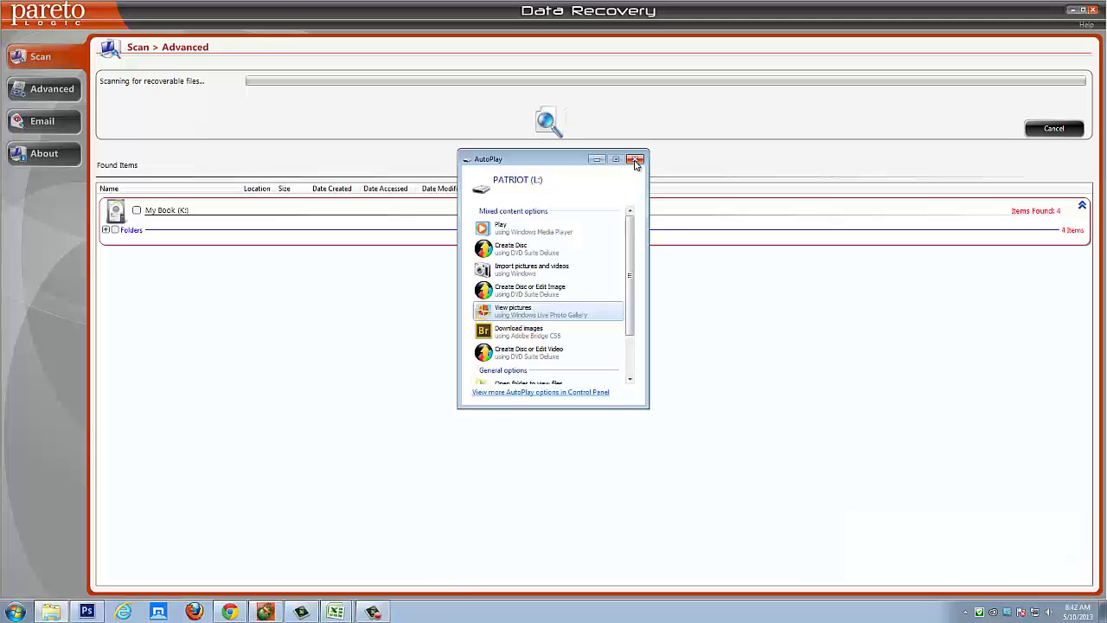
- Close the AutoPlay window for the PATRIOT (L:) drive and cancel the running scan
click(636, 160)
click(1050, 133)
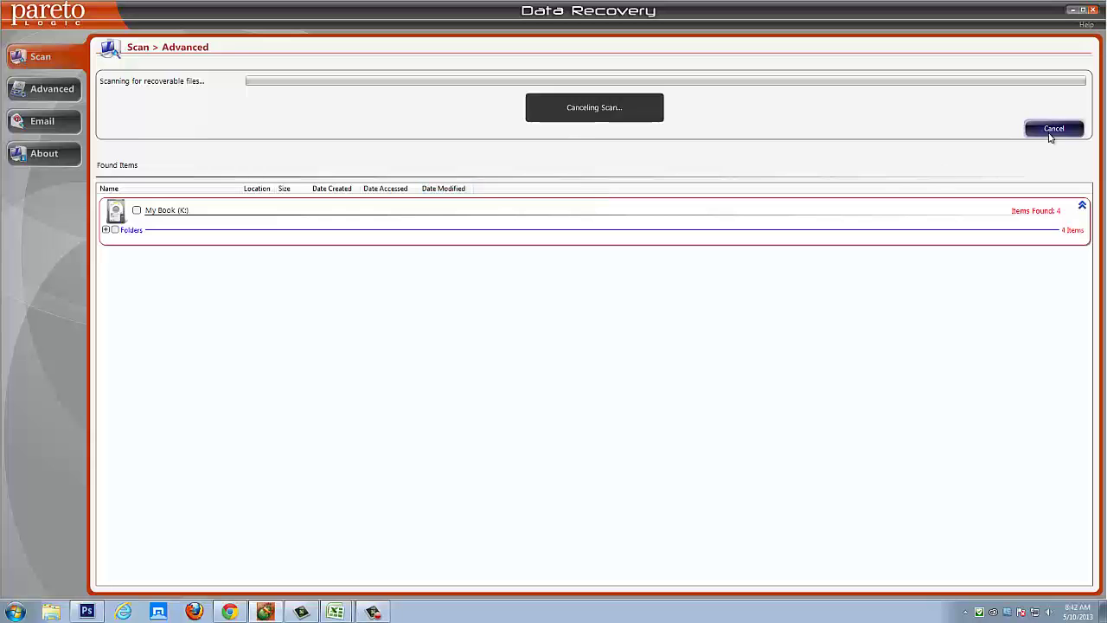
- Refresh the advanced scan's mounted volumes and scan only PATRIOT (L:), discarding the current scan results
click(52, 90)
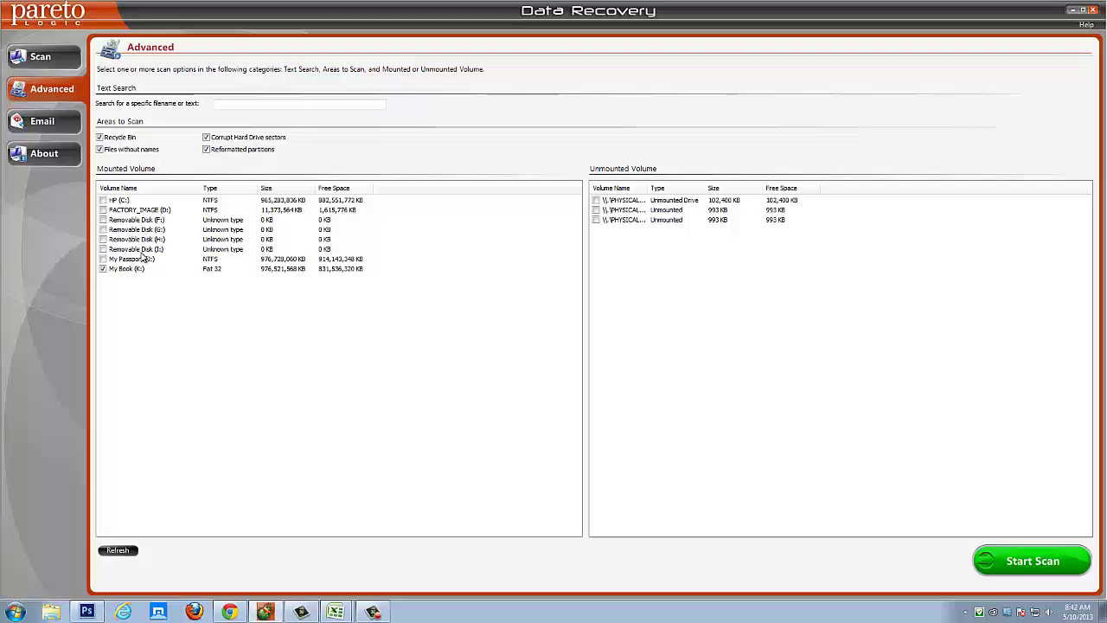
click(120, 552)
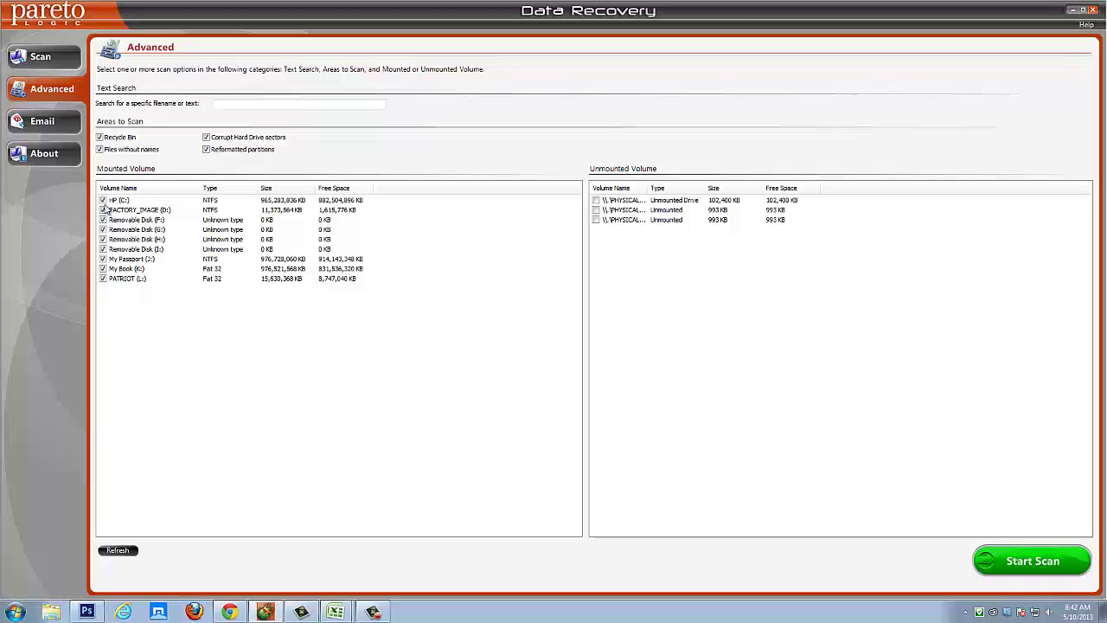
click(103, 209)
click(103, 200)
click(103, 219)
click(103, 229)
click(103, 239)
click(103, 249)
click(103, 259)
click(103, 268)
click(1032, 562)
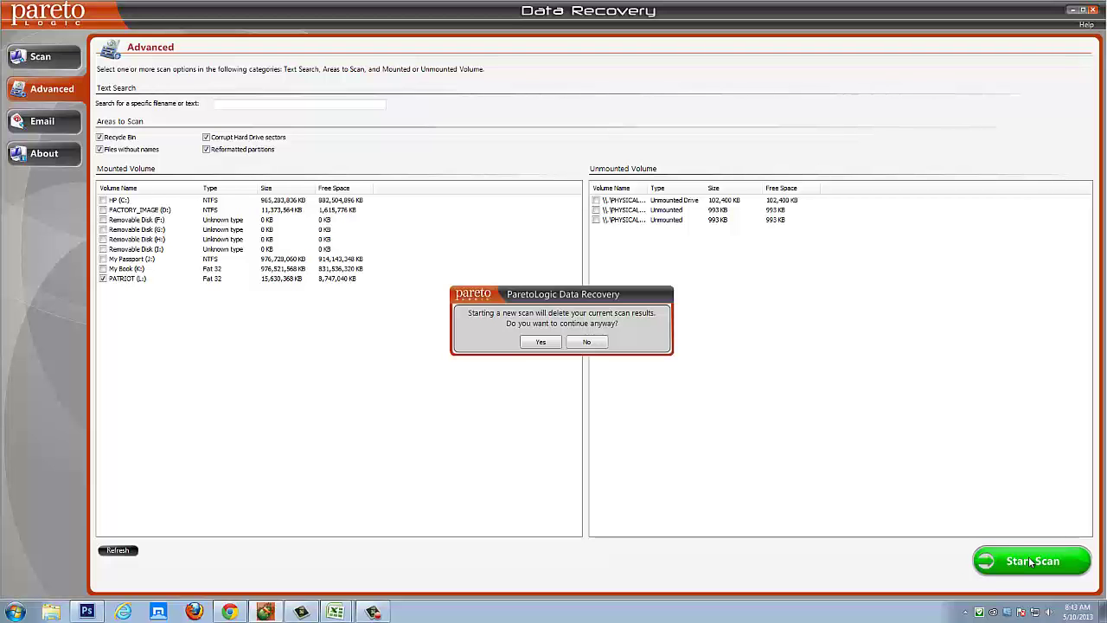
click(540, 343)
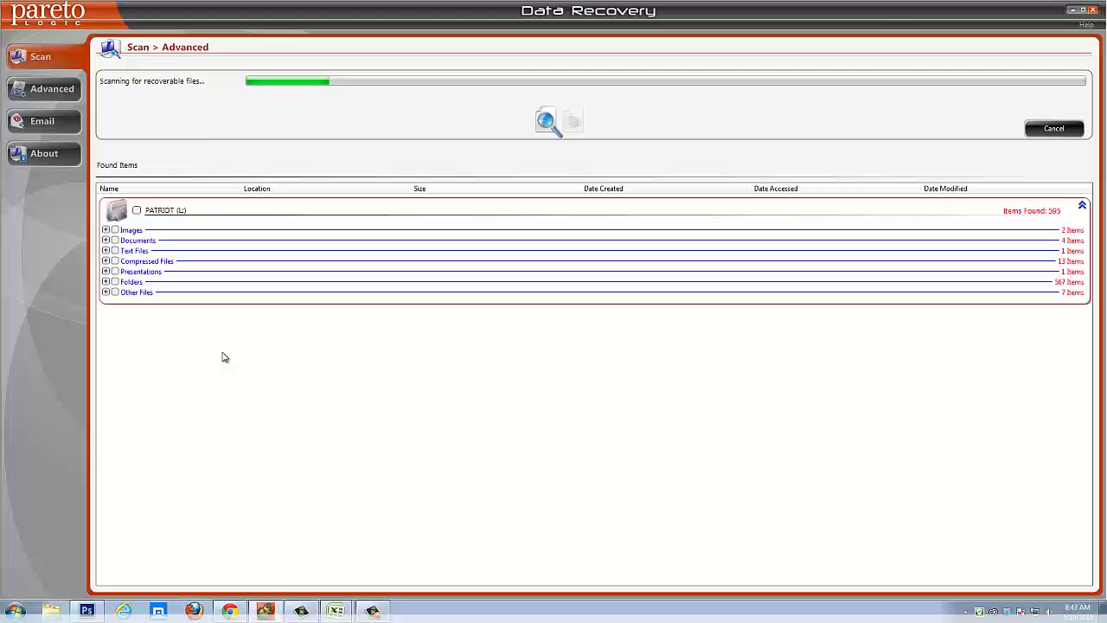
- Inspect the files found under Images and Documents on PATRIOT (L:), and stop the scan
click(105, 230)
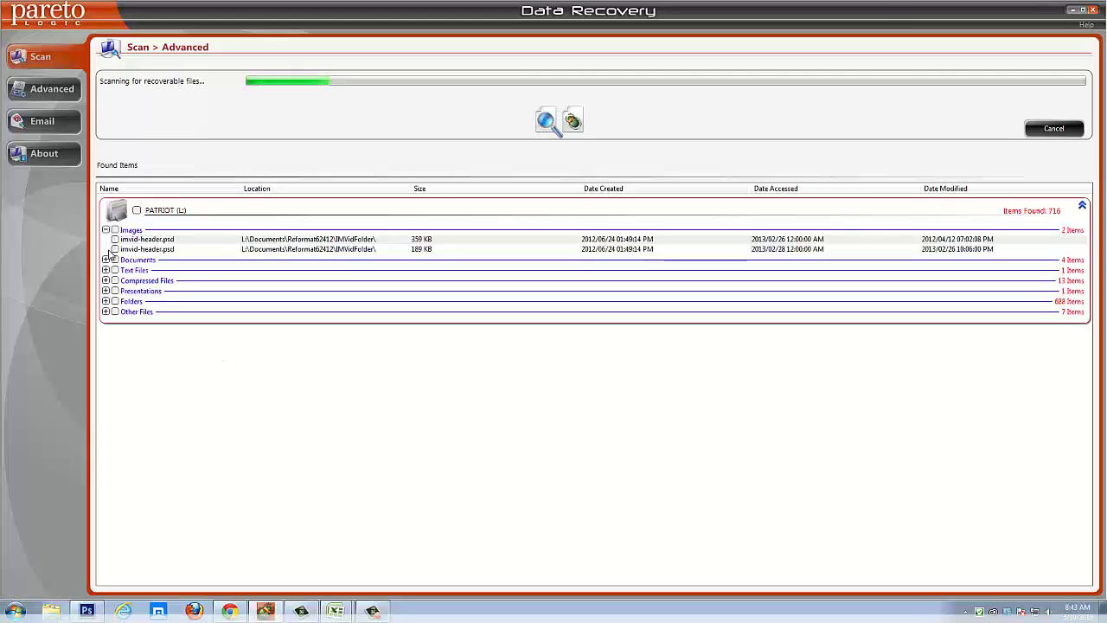
click(105, 260)
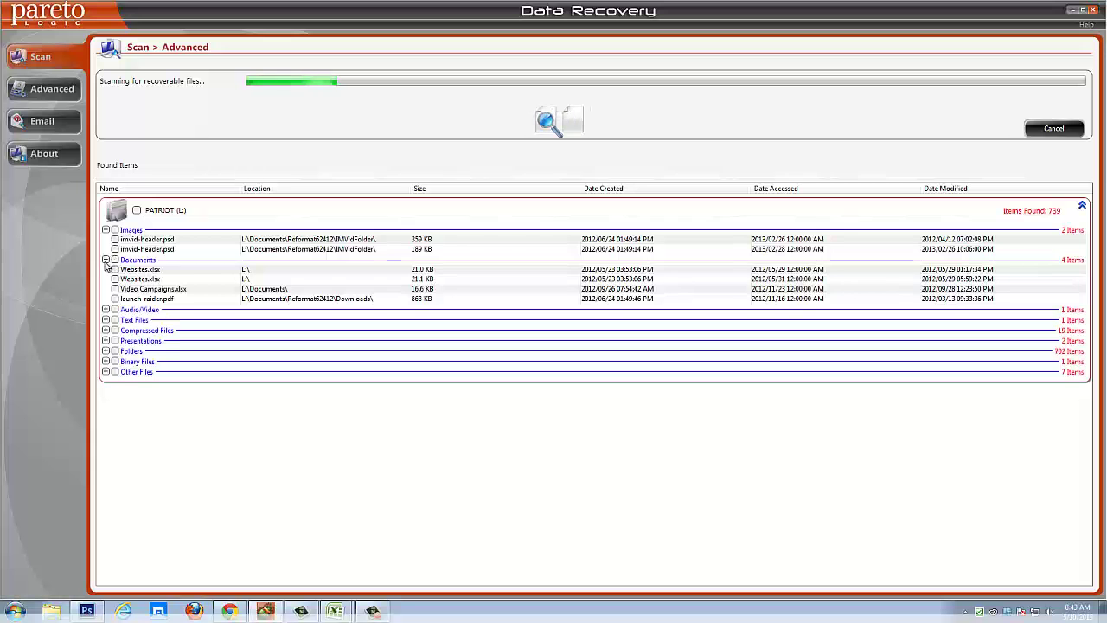
click(106, 260)
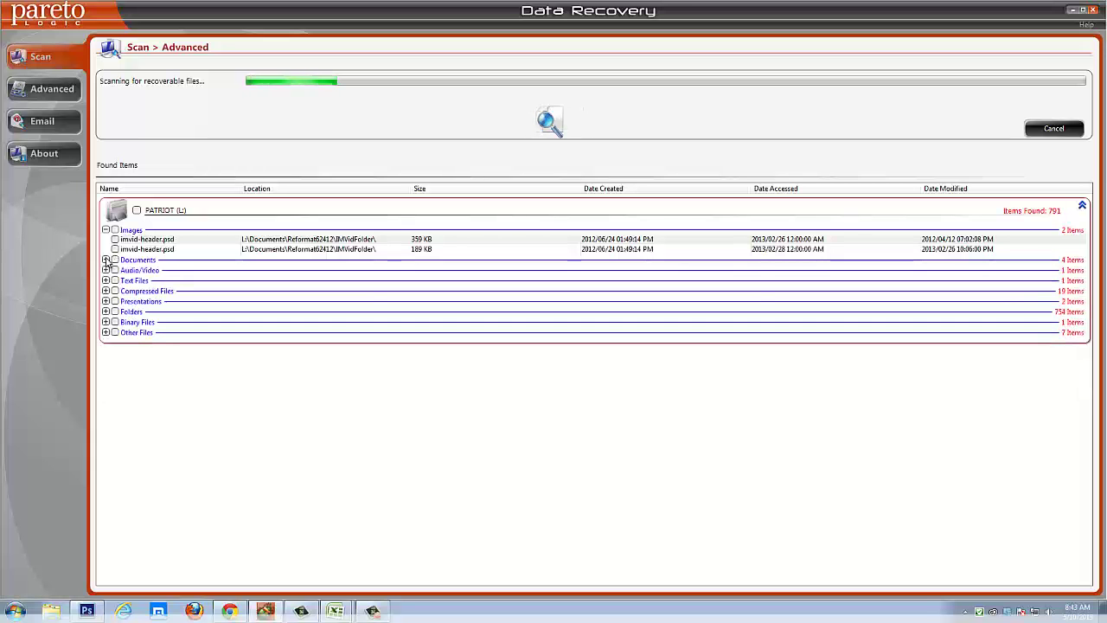
click(105, 231)
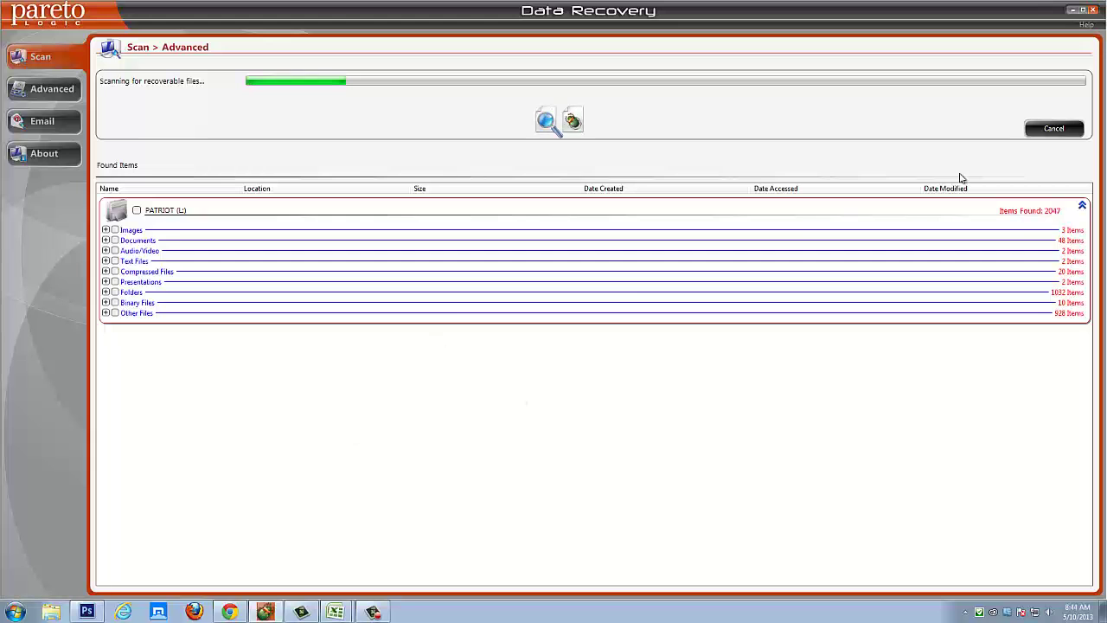
click(1055, 130)
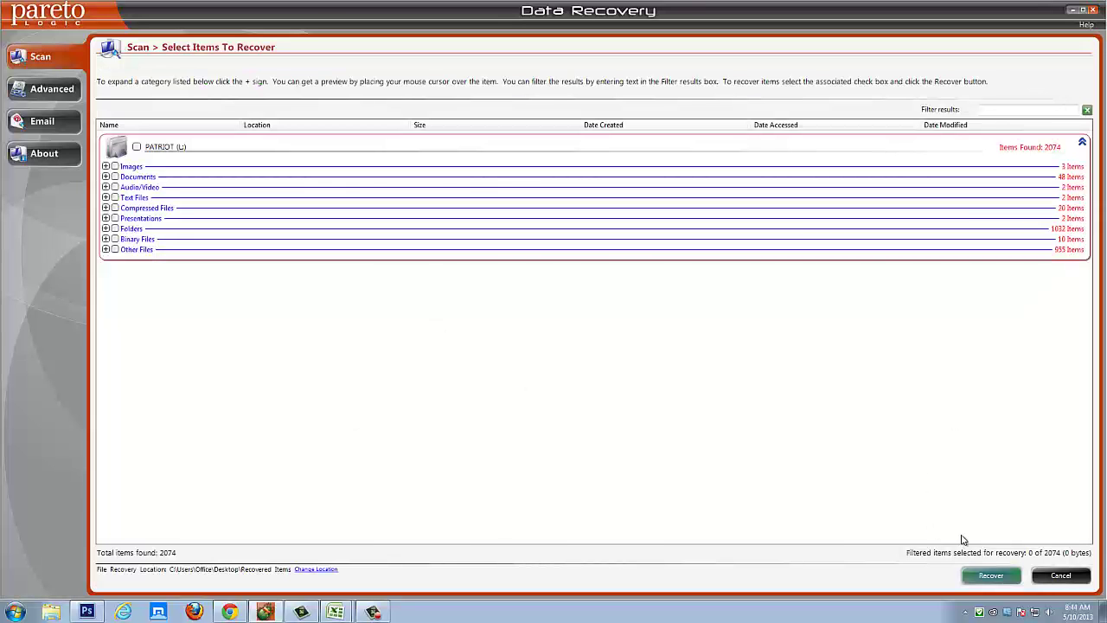